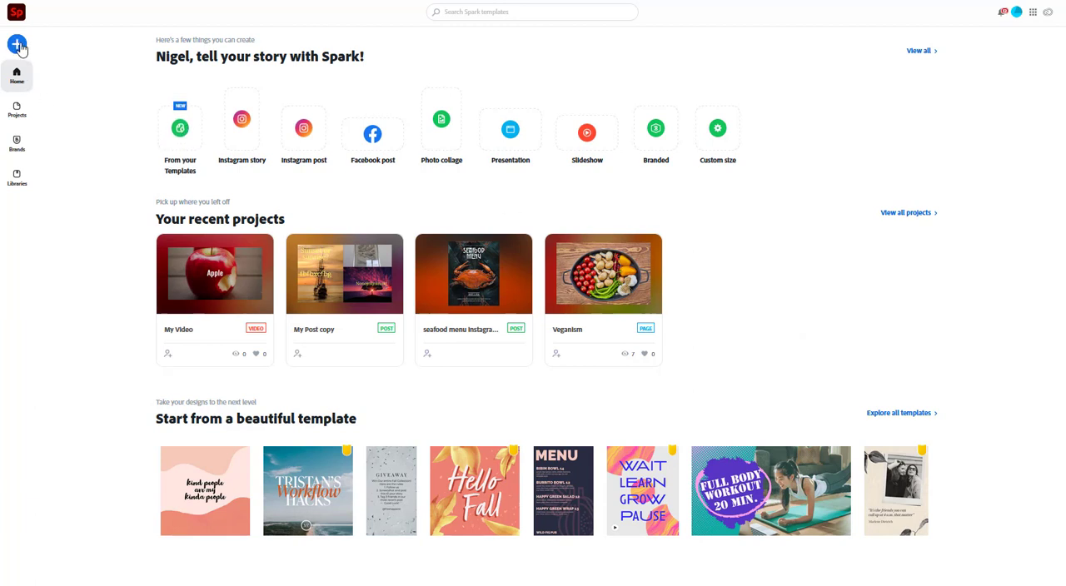
# - Create a new video project titled "title" from the Teach a Lesson story template
pyautogui.click(18, 46)
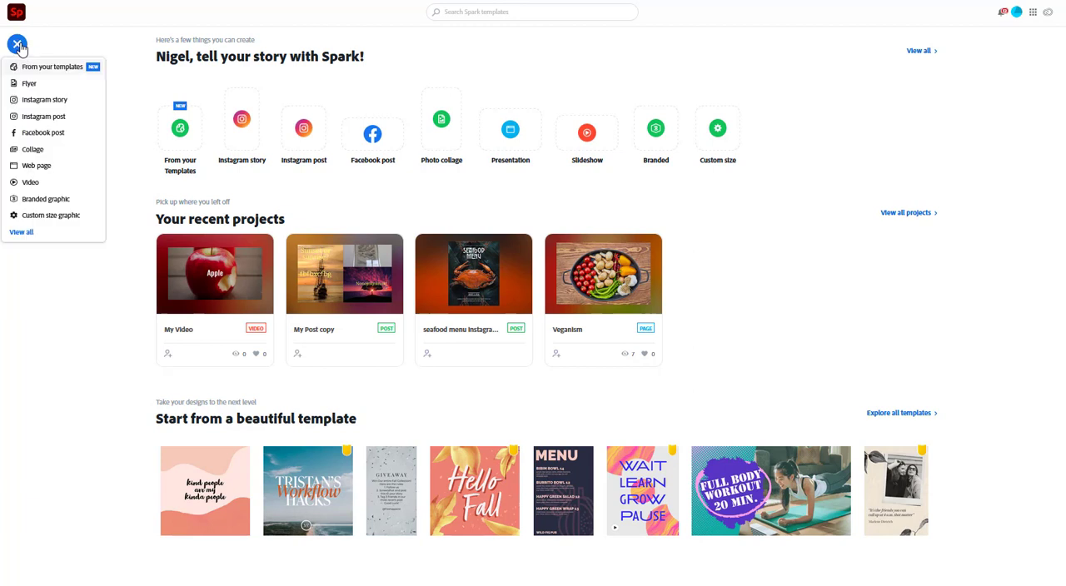
pyautogui.click(32, 183)
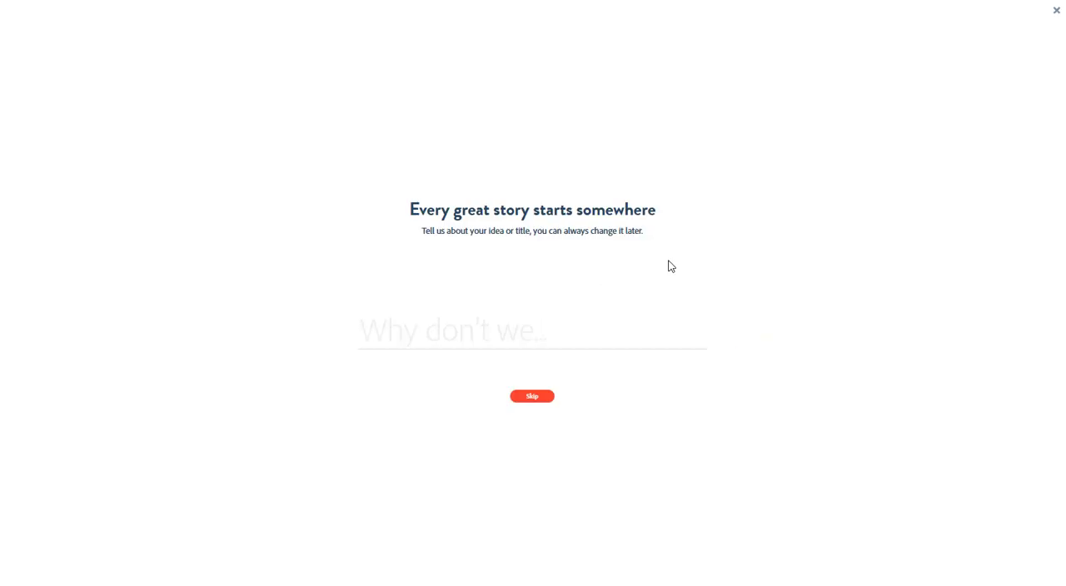
pyautogui.write('trit')
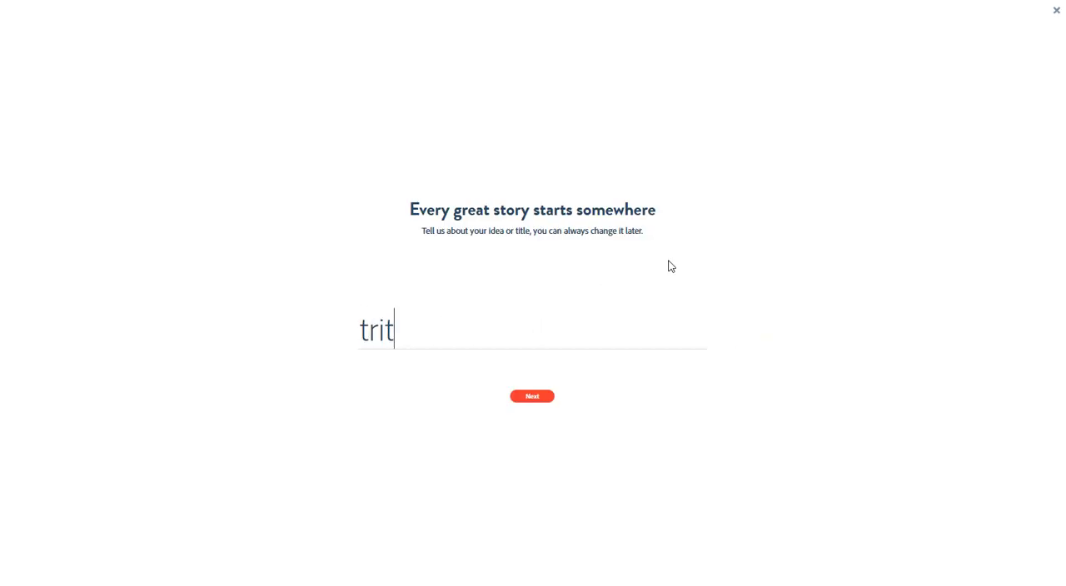
pyautogui.press('BackSpace')
pyautogui.press('BackSpace')
pyautogui.press('BackSpace')
pyautogui.write('itel')
pyautogui.press('BackSpace')
pyautogui.press('BackSpace')
pyautogui.write('le')
pyautogui.click(546, 398)
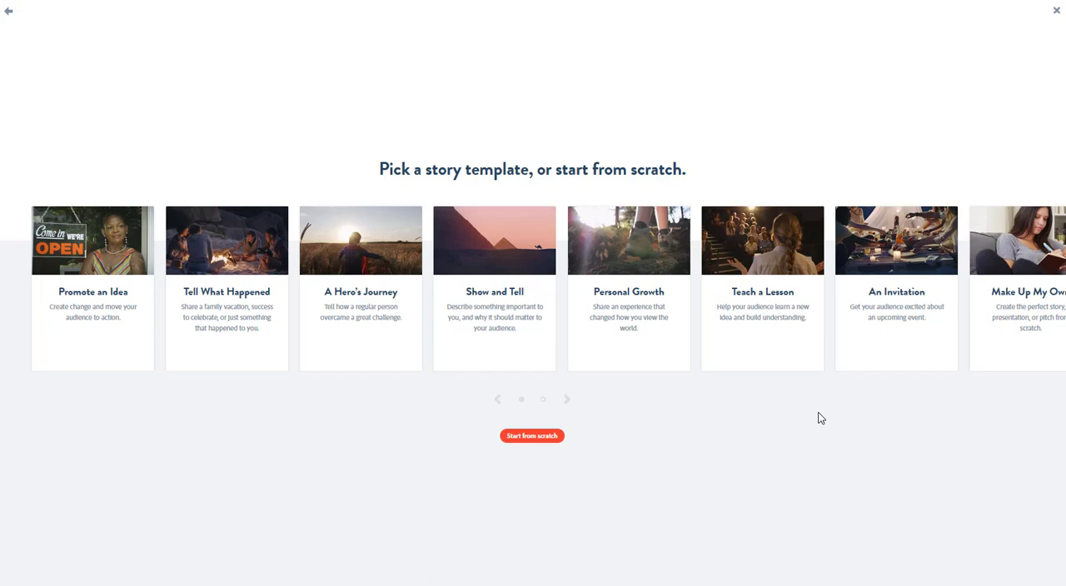
pyautogui.click(785, 257)
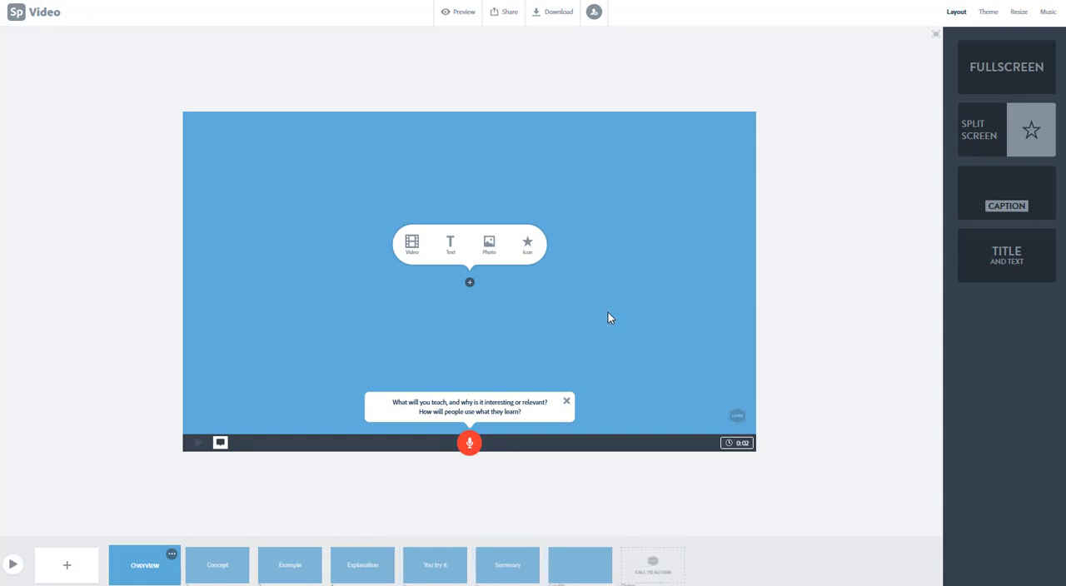
# - Upload Porridge day (4).jpg from the computer as the photo of the Overview slide
pyautogui.click(493, 250)
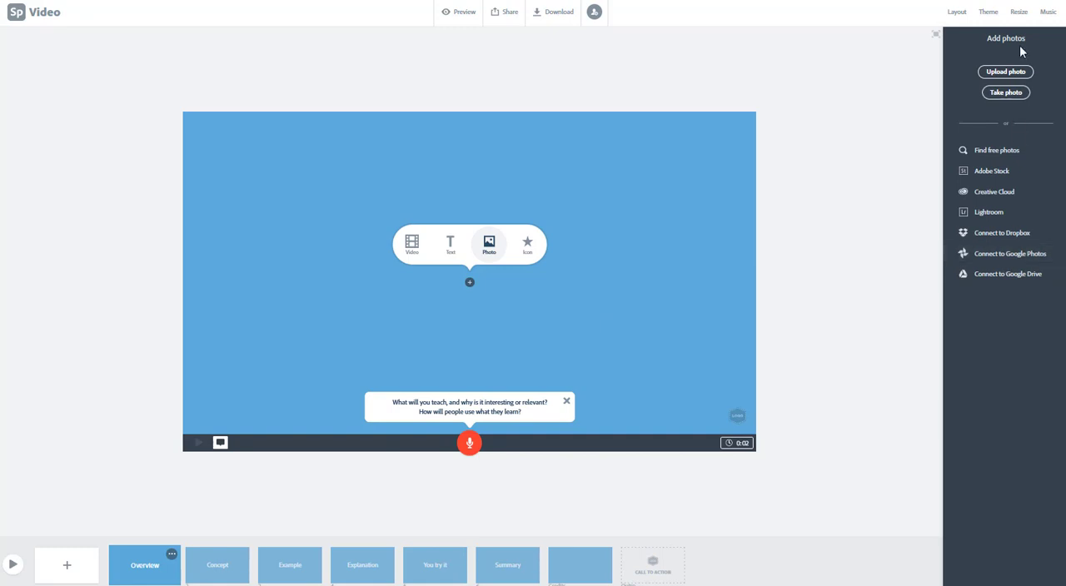
pyautogui.click(1014, 74)
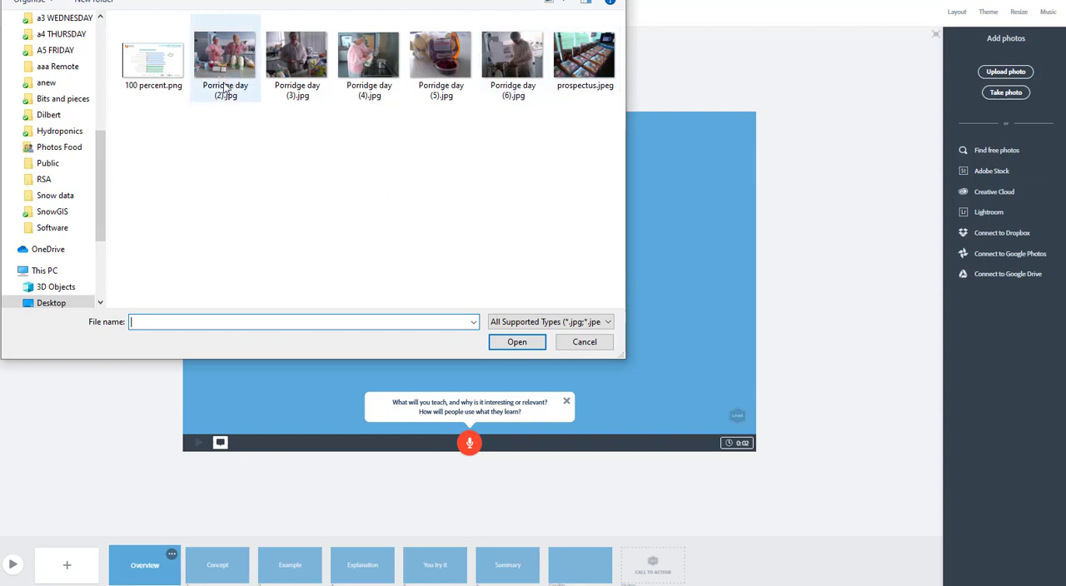
pyautogui.doubleClick(368, 59)
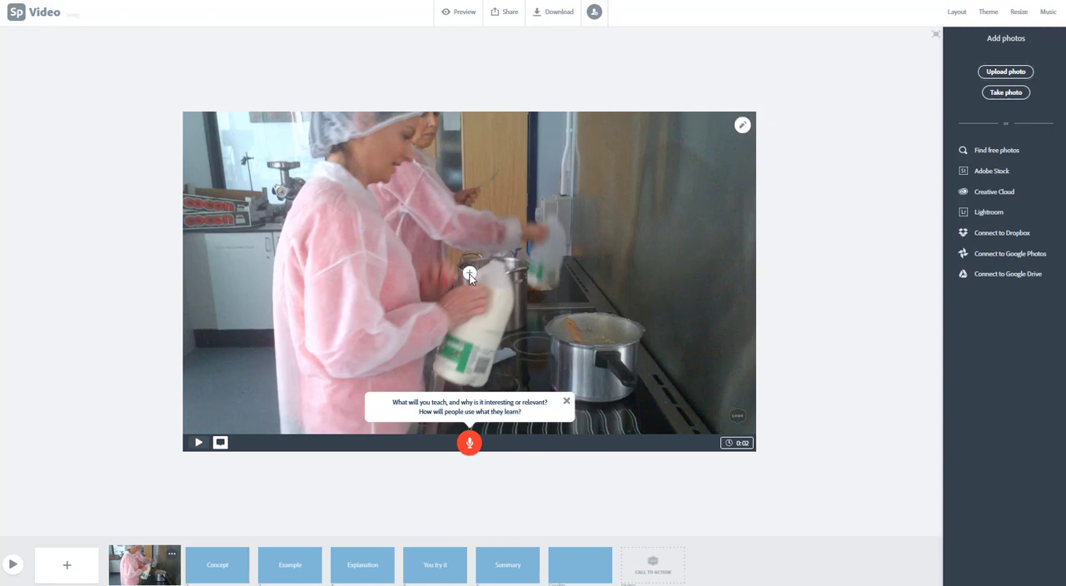
pyautogui.click(795, 341)
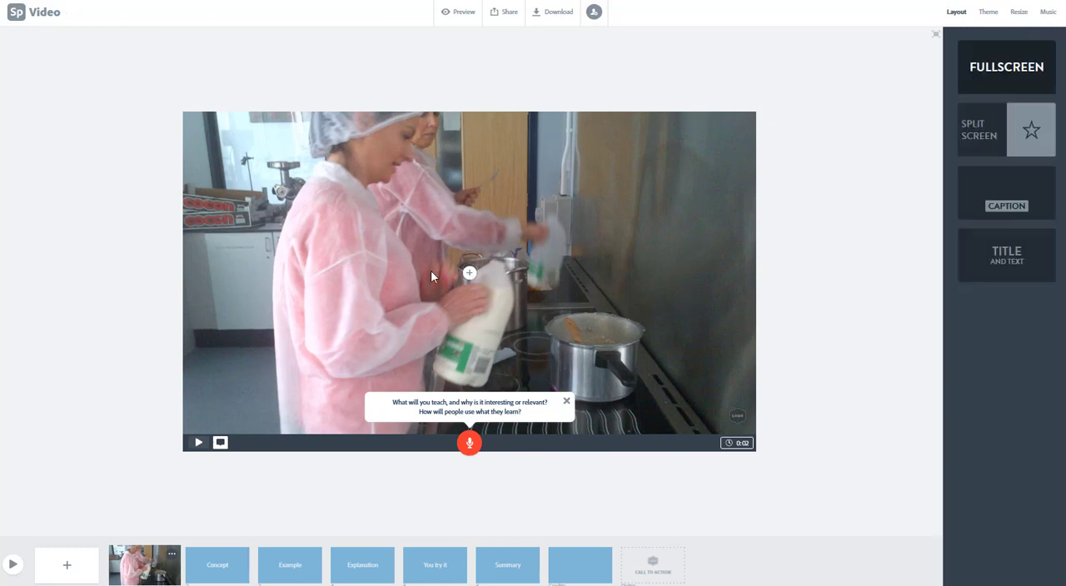
# - Add the text "Title" over the photo on the Overview slide
pyautogui.click(469, 273)
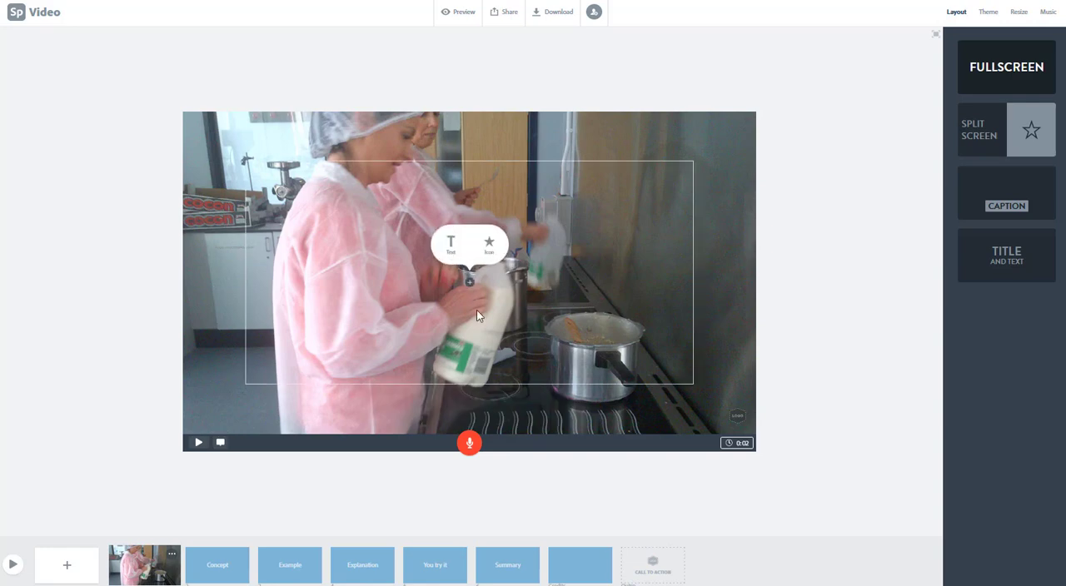
pyautogui.click(451, 243)
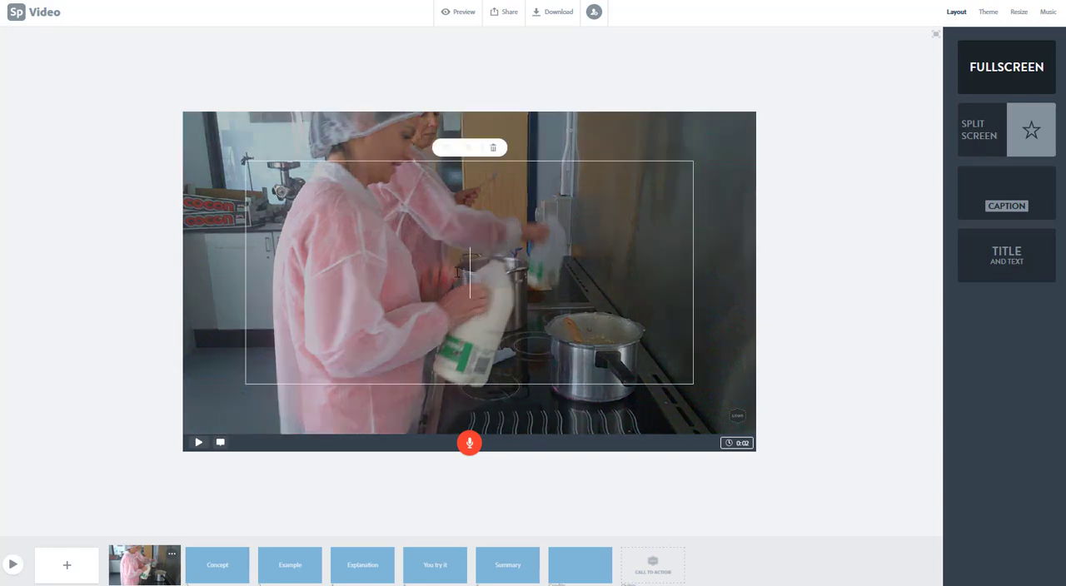
pyautogui.write('Title')
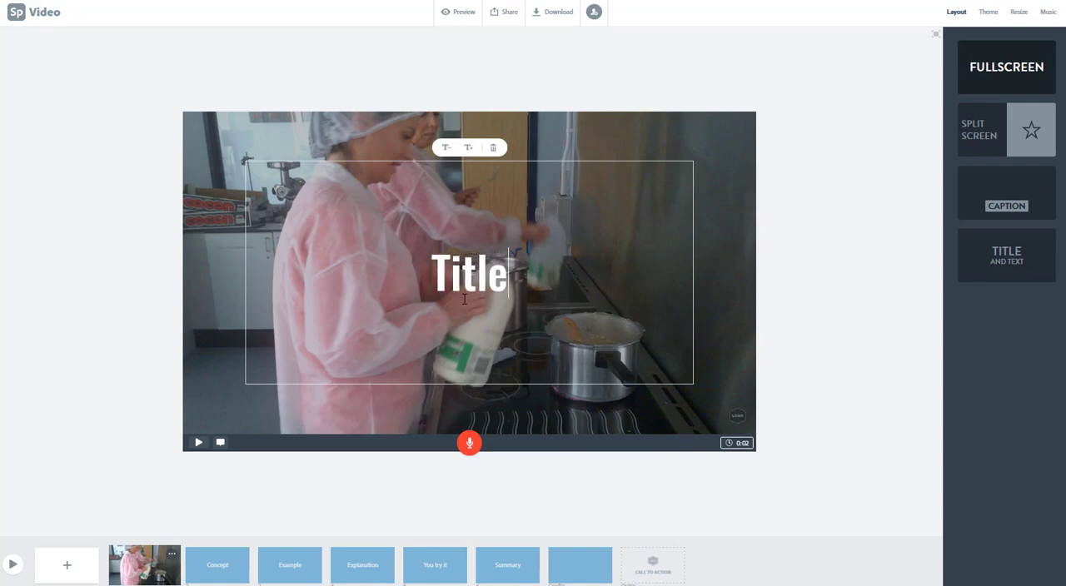
pyautogui.click(552, 409)
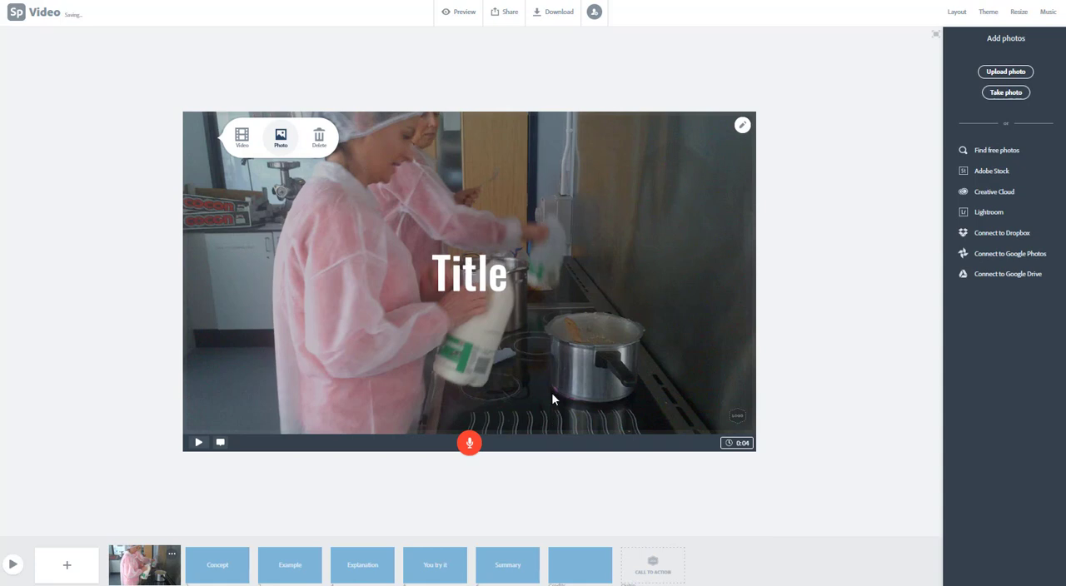
# - Move the "Title" text to the upper-left corner of the Overview slide's photo
pyautogui.doubleClick(475, 270)
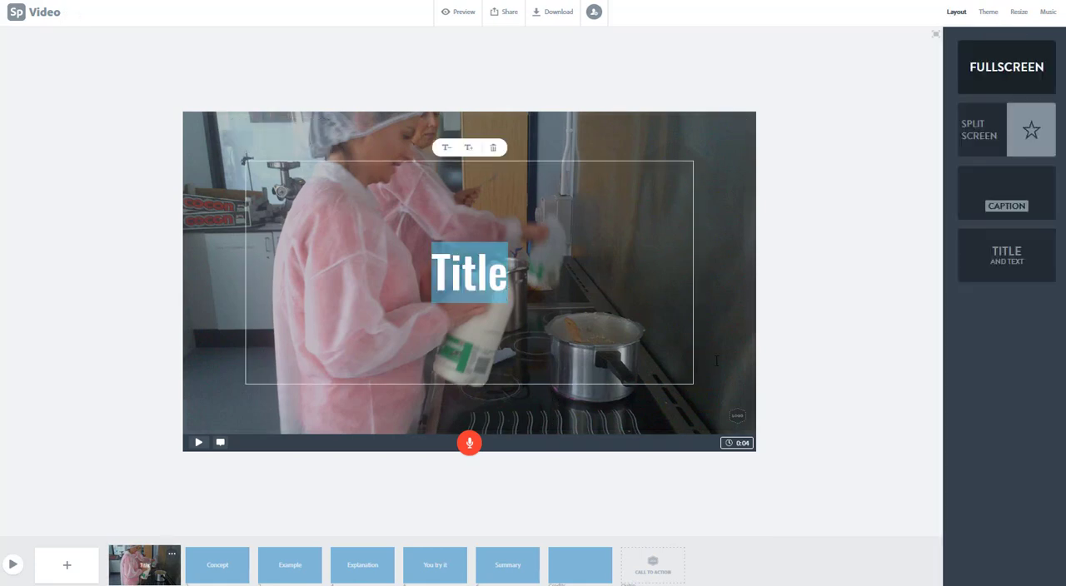
pyautogui.click(532, 166)
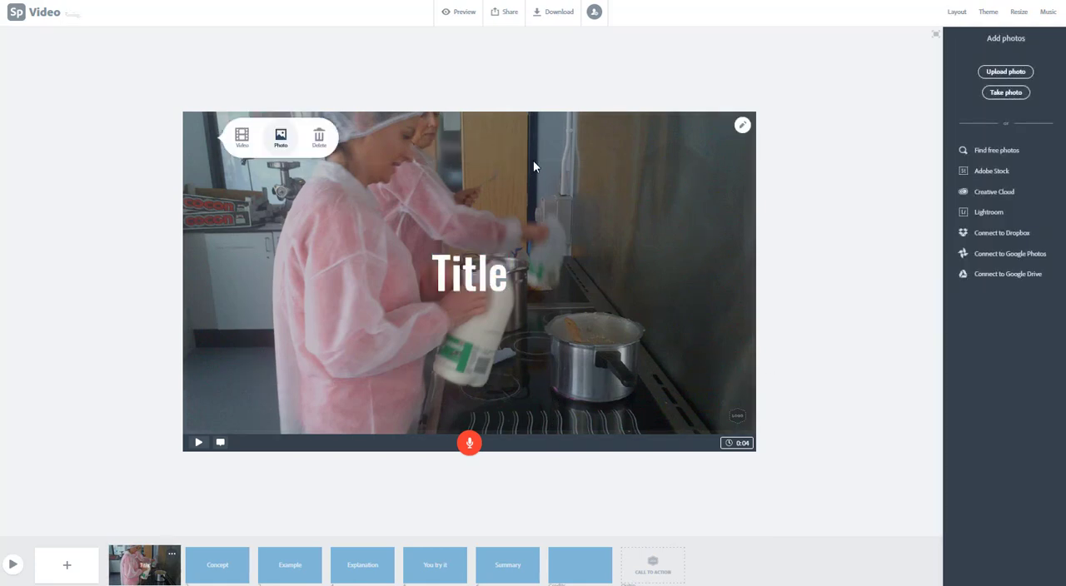
pyautogui.doubleClick(471, 280)
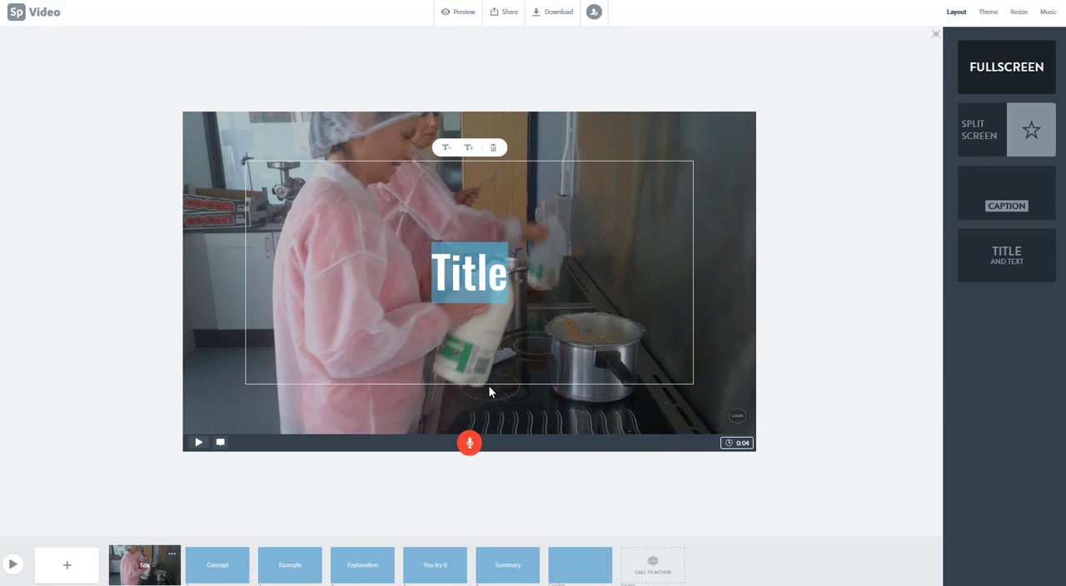
pyautogui.click(565, 503)
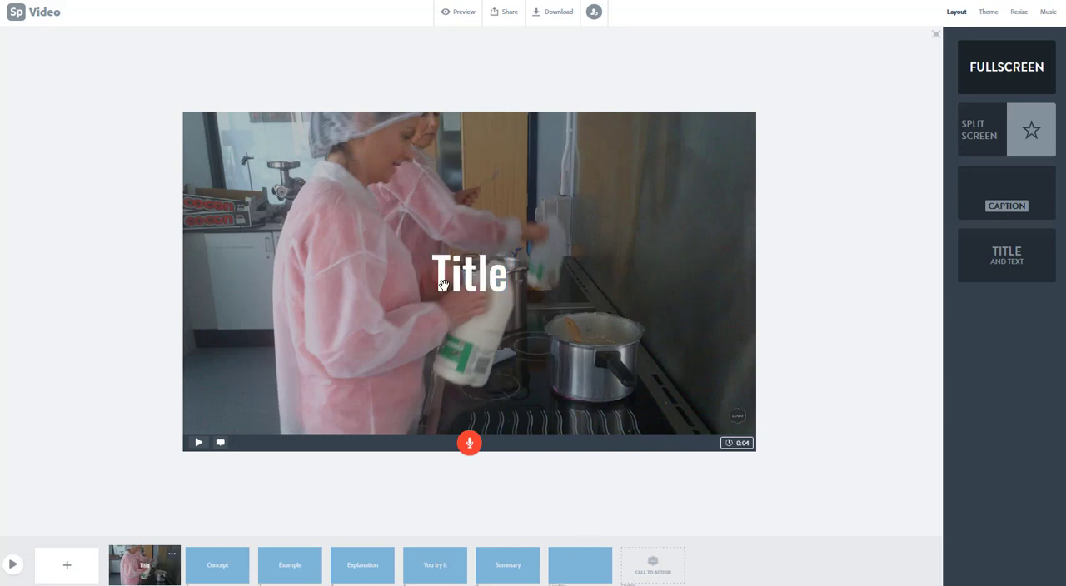
pyautogui.moveTo(456, 282); pyautogui.dragTo(232, 154)
pyautogui.click(309, 358)
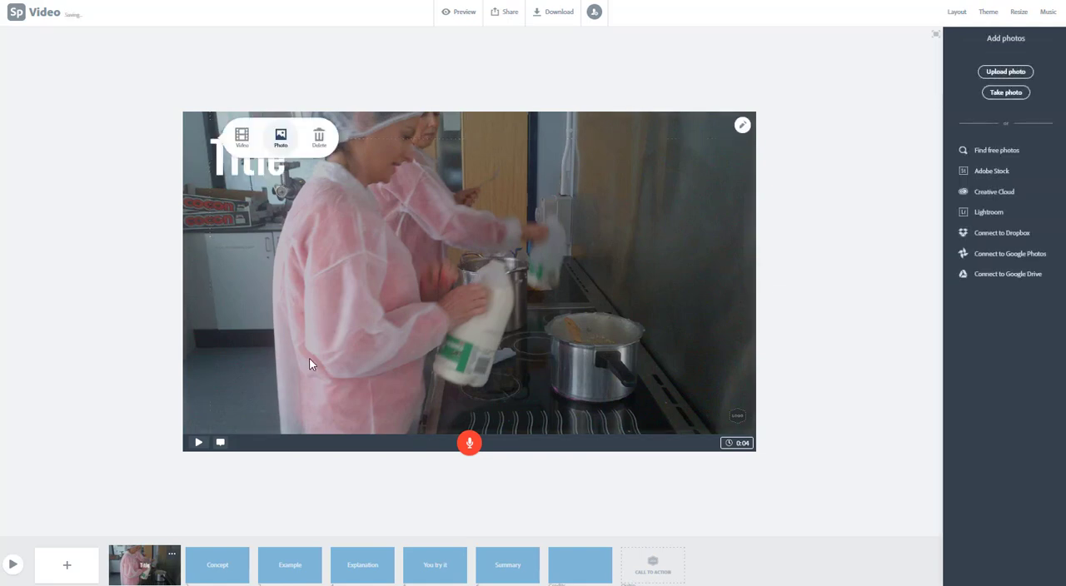
pyautogui.click(820, 353)
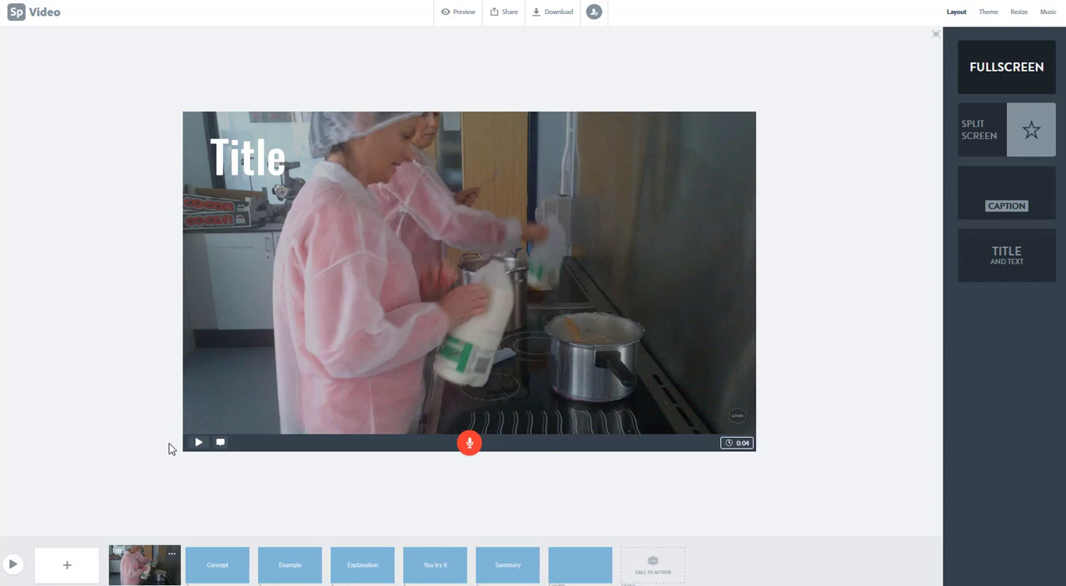
# - Set the duration of the Overview slide to 5 seconds
pyautogui.click(746, 446)
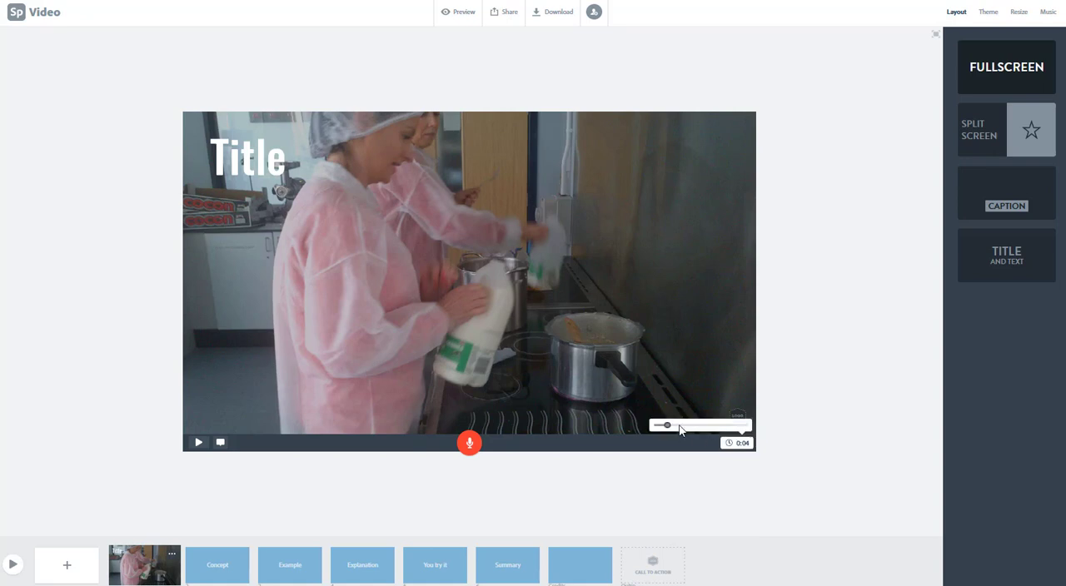
pyautogui.moveTo(667, 426); pyautogui.dragTo(671, 425)
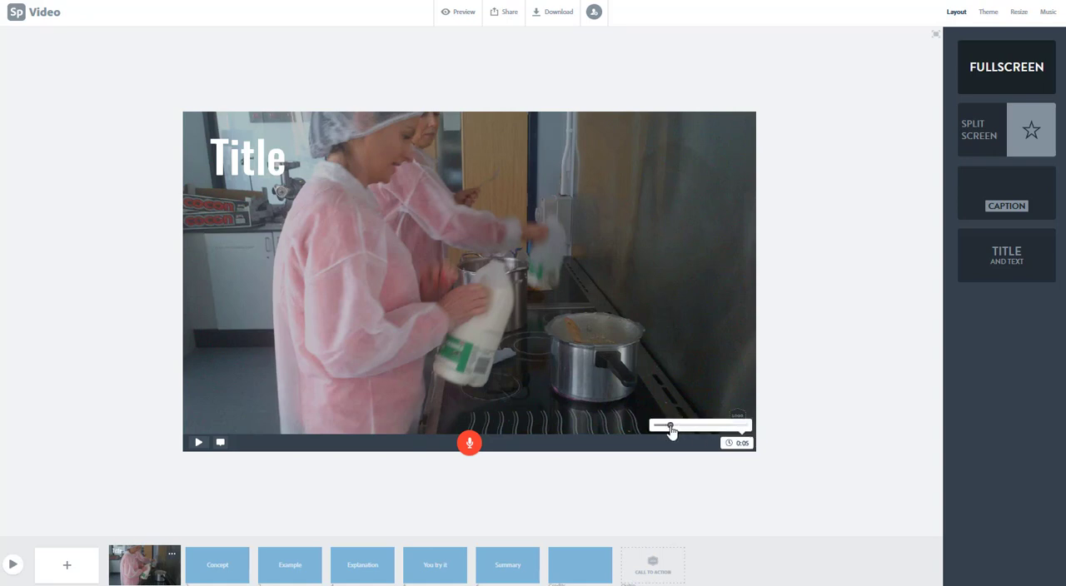
pyautogui.click(823, 488)
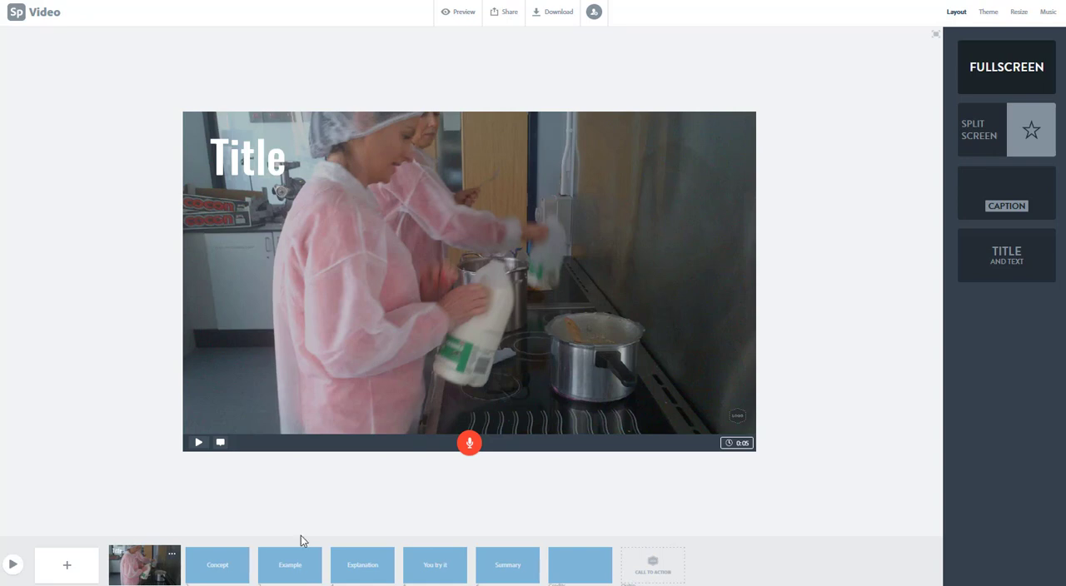
# - Upload Example video.mp4 from the computer to the Concept slide
pyautogui.click(211, 563)
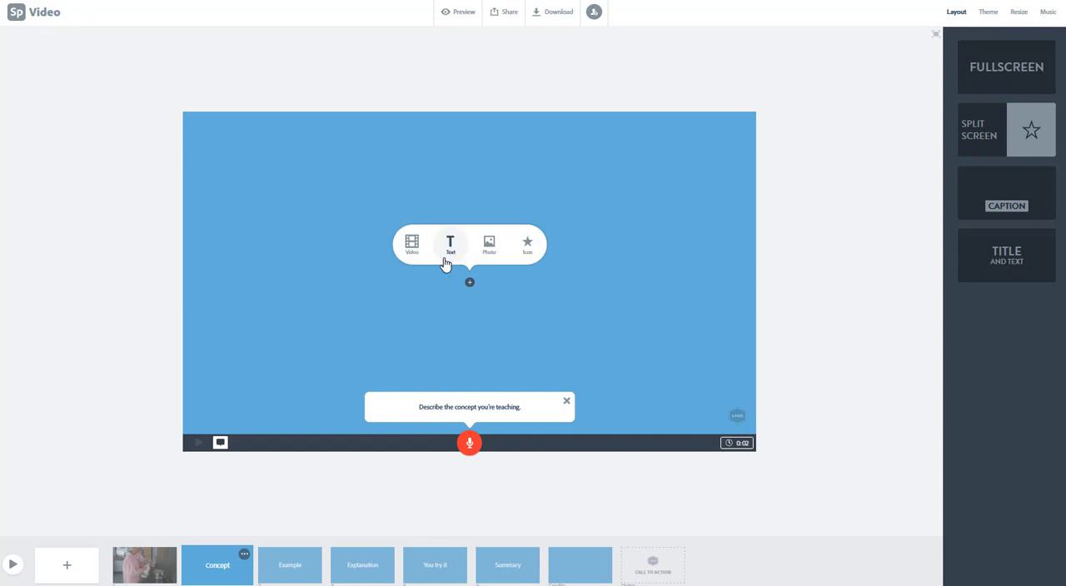
pyautogui.click(411, 243)
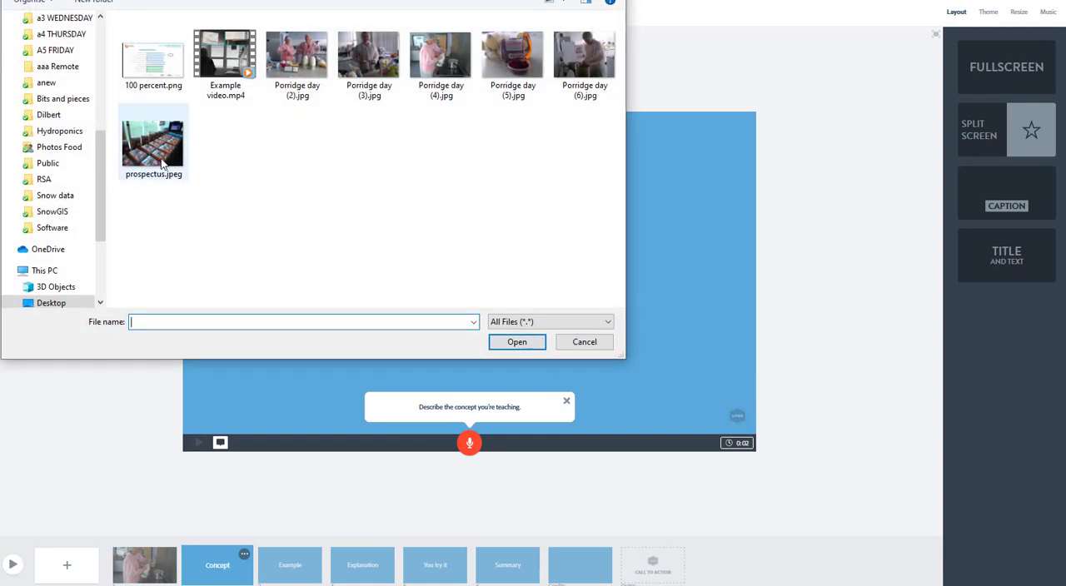
pyautogui.click(236, 74)
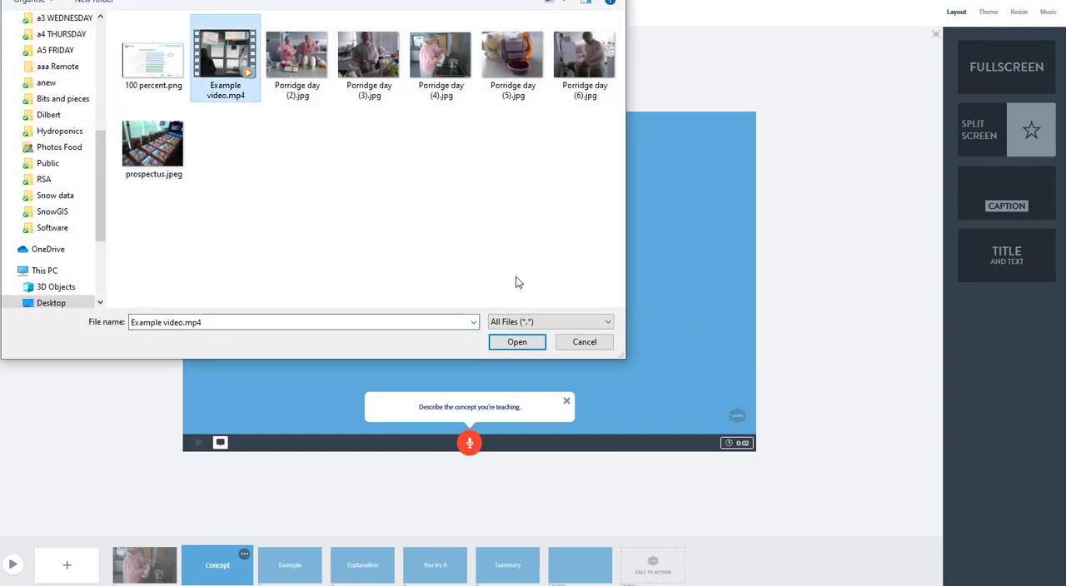
pyautogui.click(517, 342)
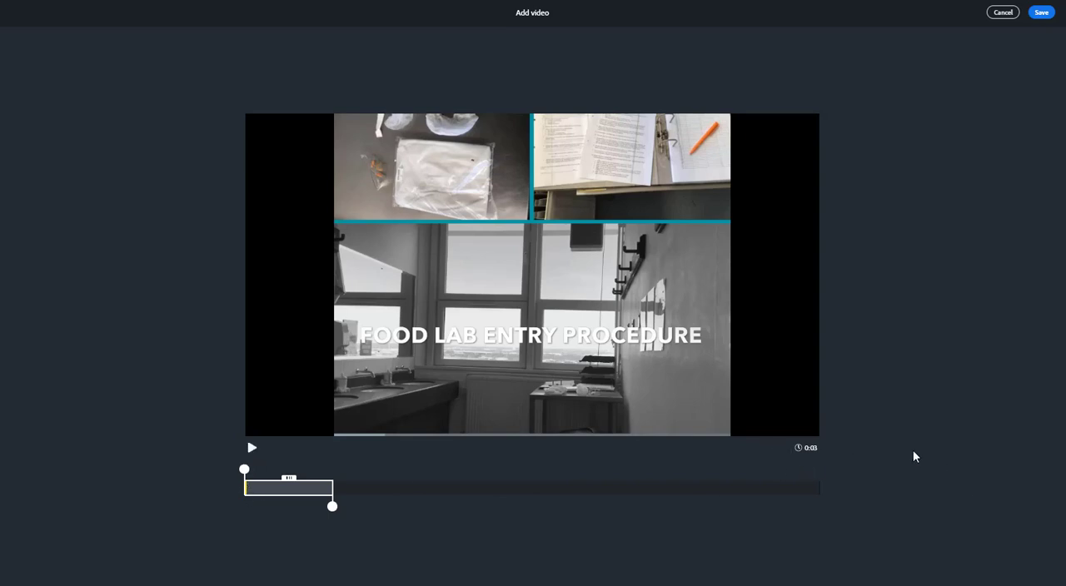
# - Extend the clip's trim range to the full 20 seconds, preview it, and save it to the Concept slide
pyautogui.click(253, 450)
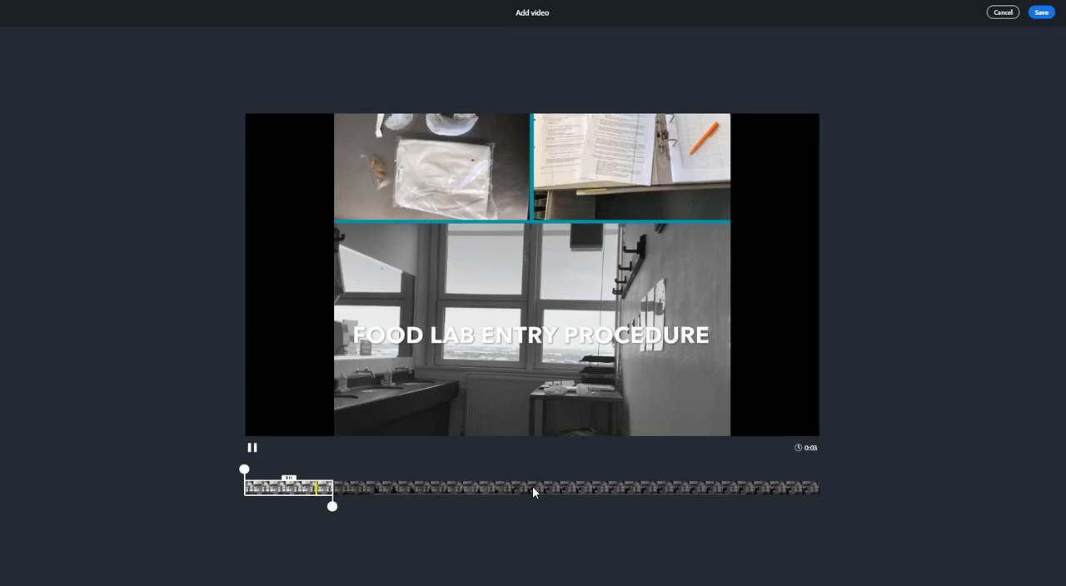
pyautogui.moveTo(333, 506); pyautogui.dragTo(833, 526)
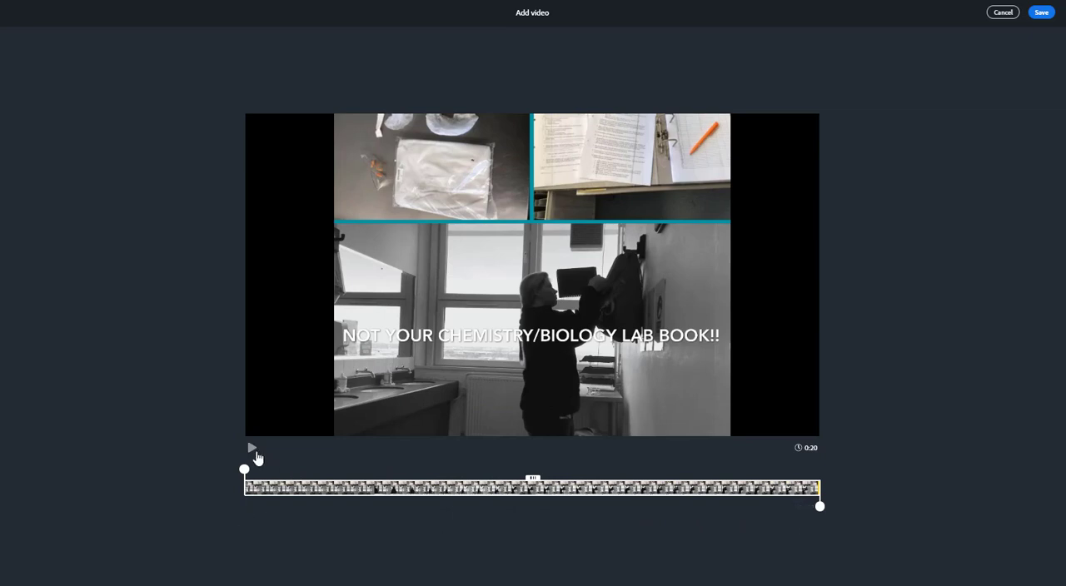
pyautogui.click(253, 453)
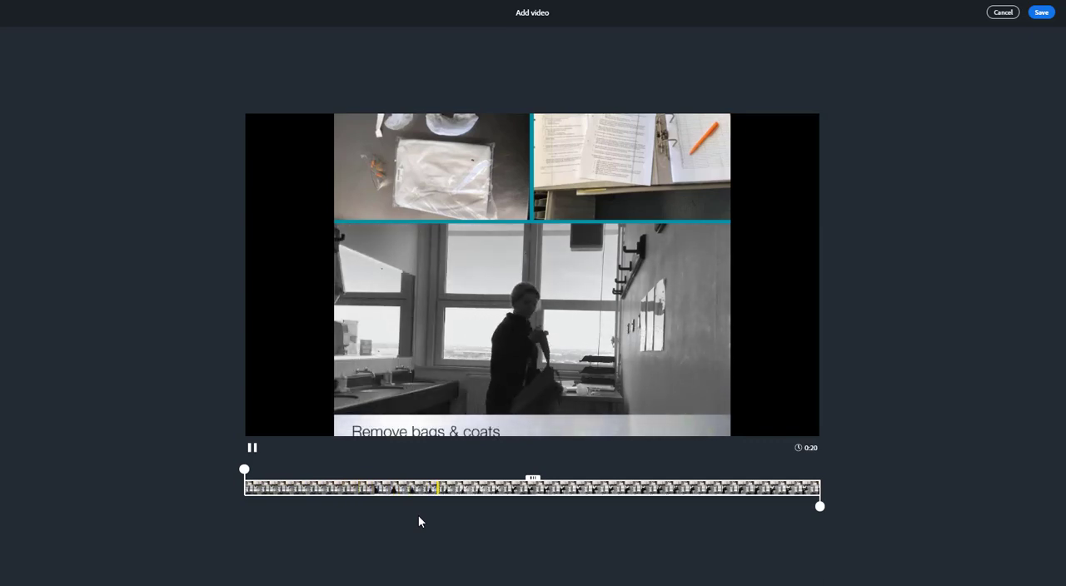
pyautogui.click(252, 452)
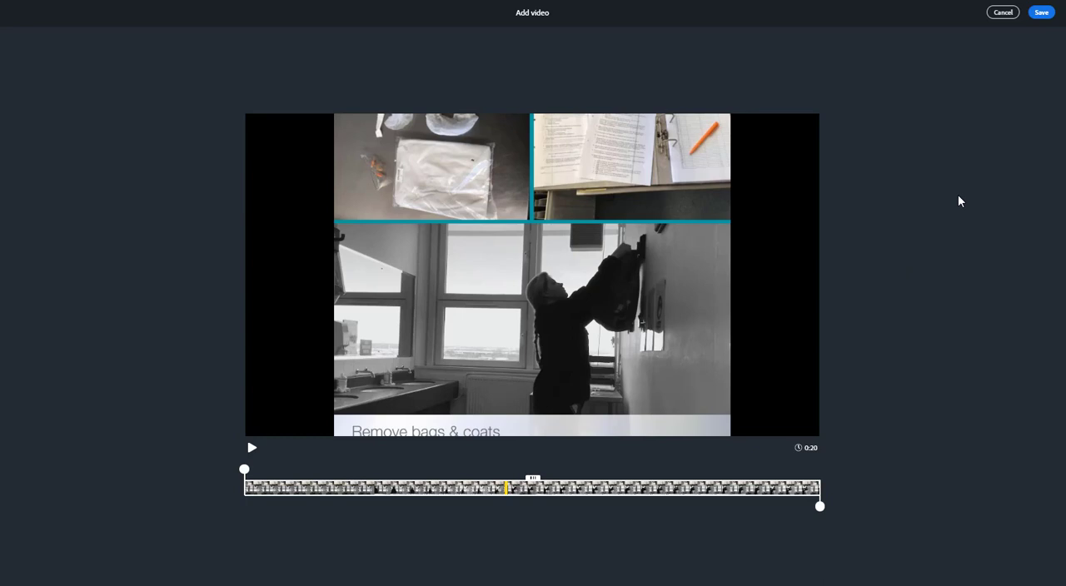
pyautogui.click(1041, 14)
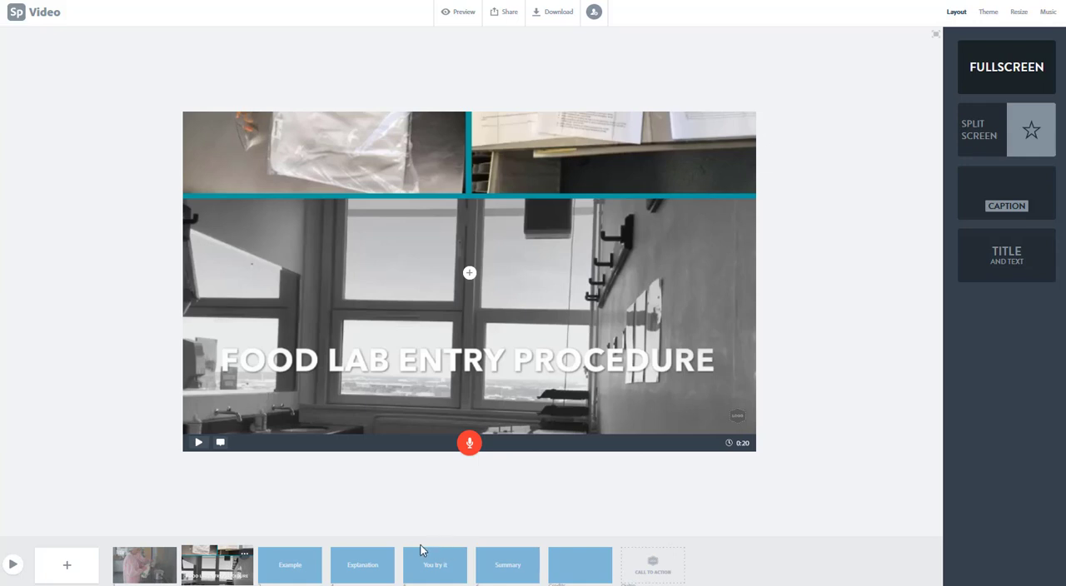
# - Search the free photos for "food" and add the photo of piled pumpkins to the Example slide
pyautogui.click(279, 571)
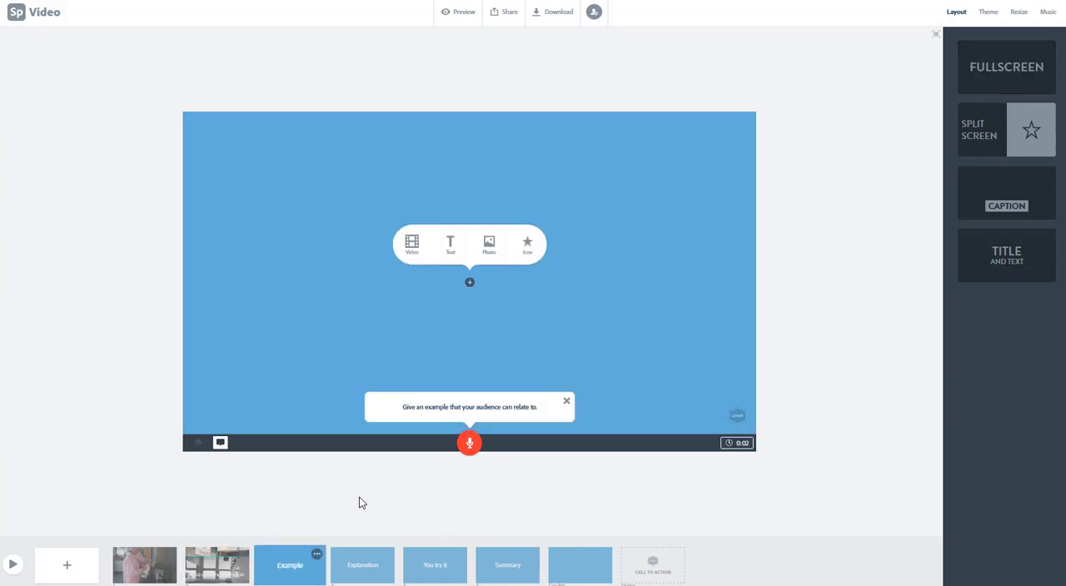
pyautogui.click(489, 243)
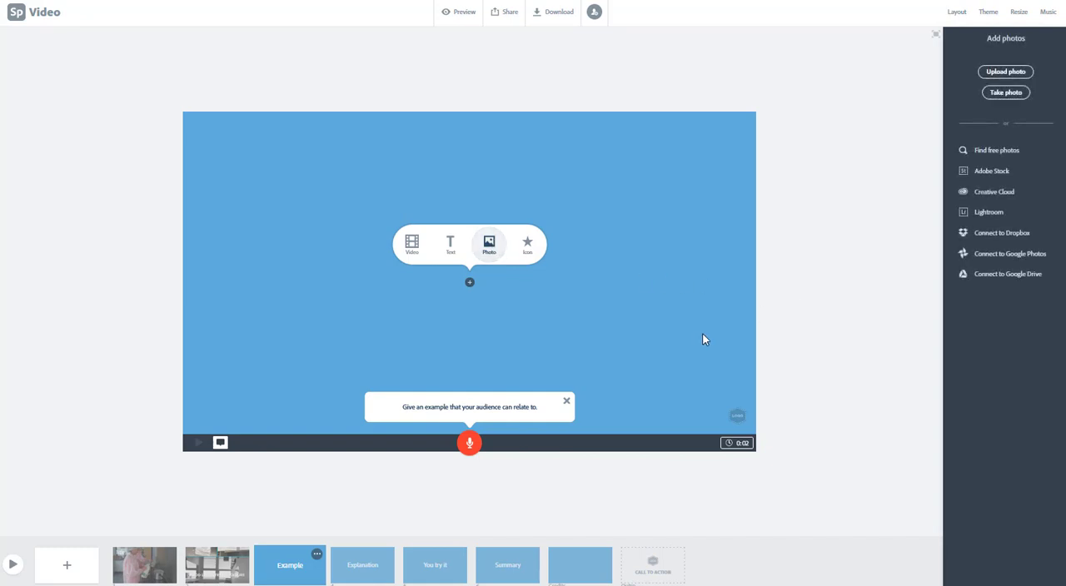
pyautogui.click(1023, 74)
pyautogui.press('Escape')
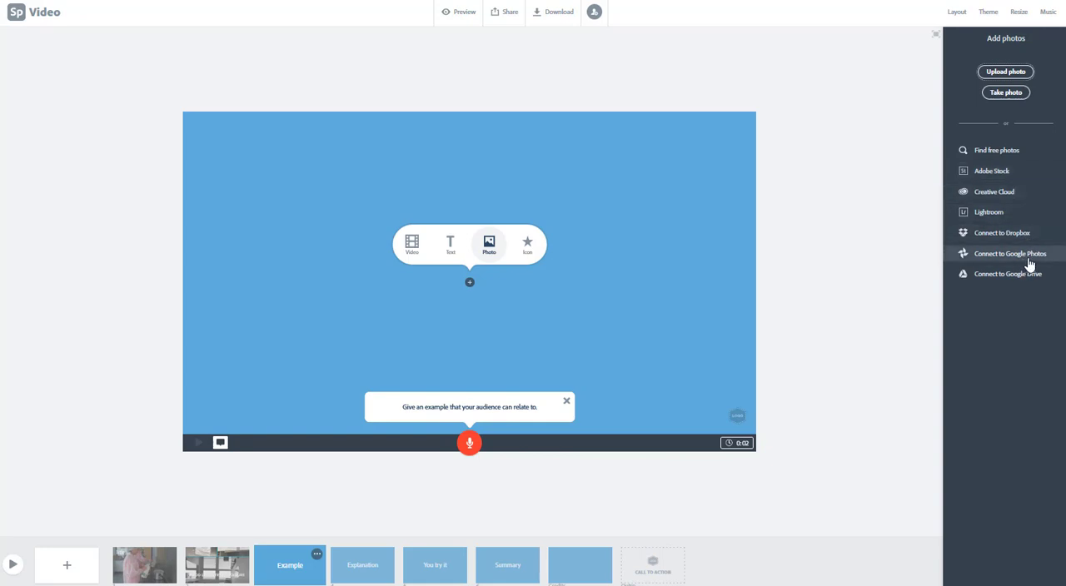
pyautogui.click(997, 153)
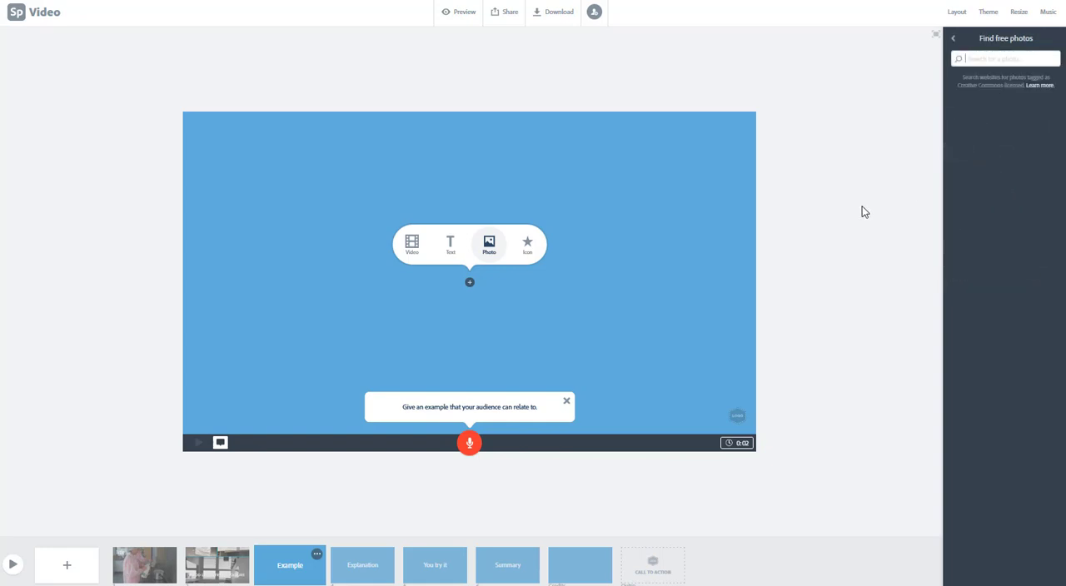
pyautogui.write('food')
pyautogui.press('Return')
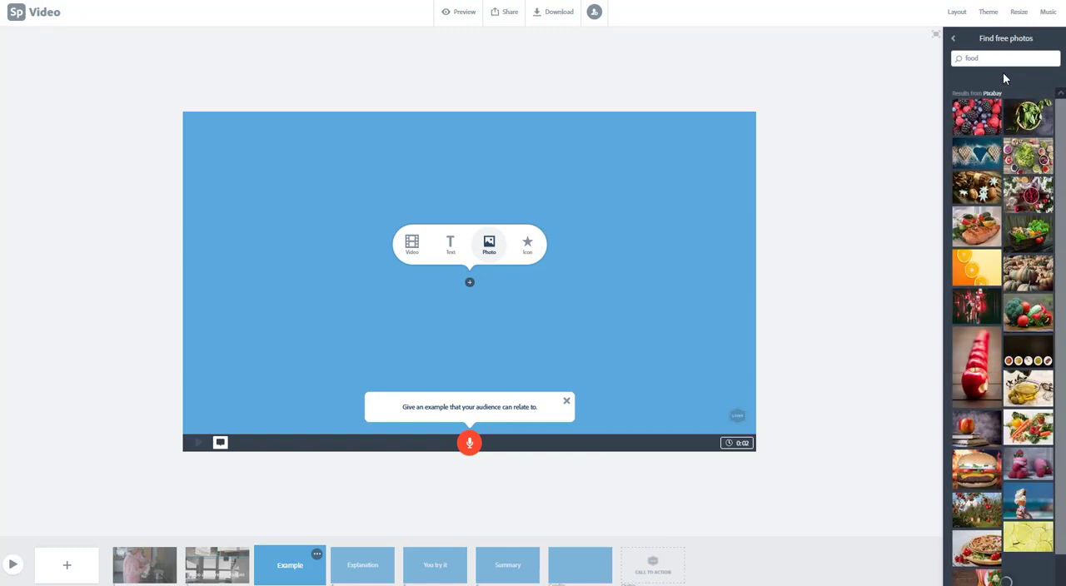
pyautogui.click(1050, 290)
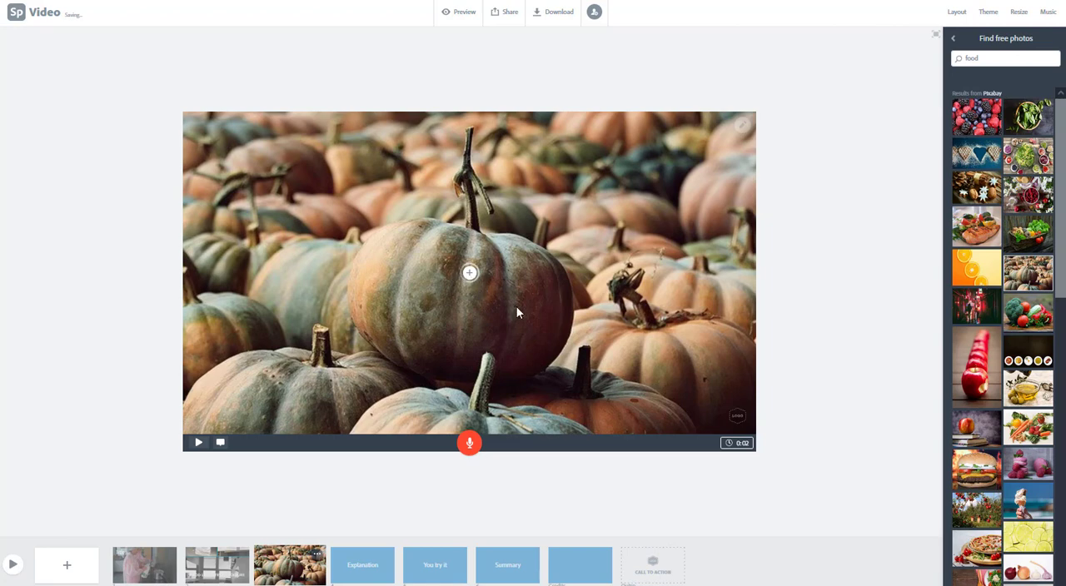
# - Add the text "Pumpkin!" over the pumpkin photo on the Example slide
pyautogui.click(470, 273)
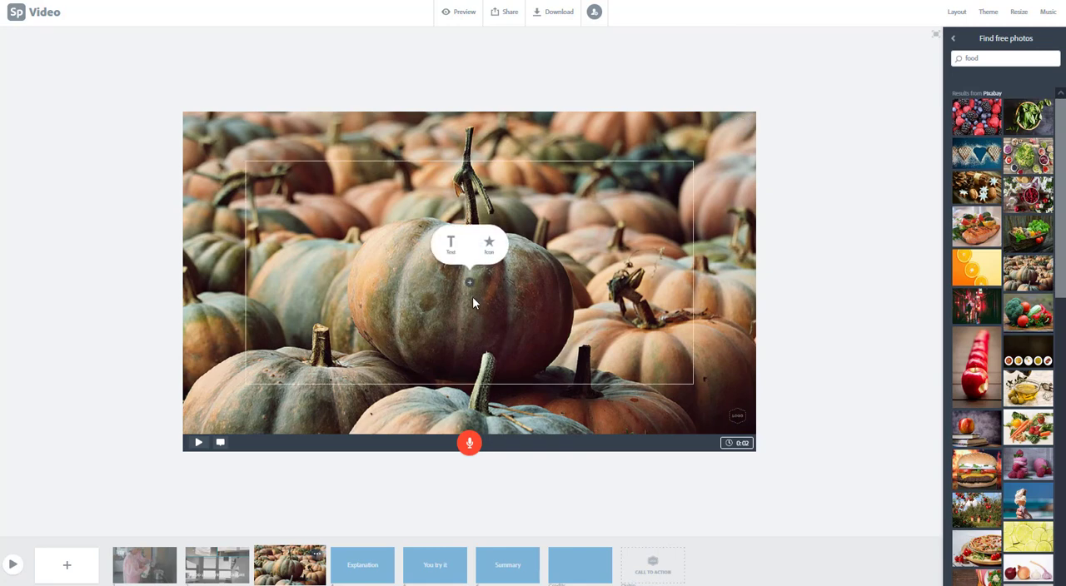
pyautogui.click(453, 253)
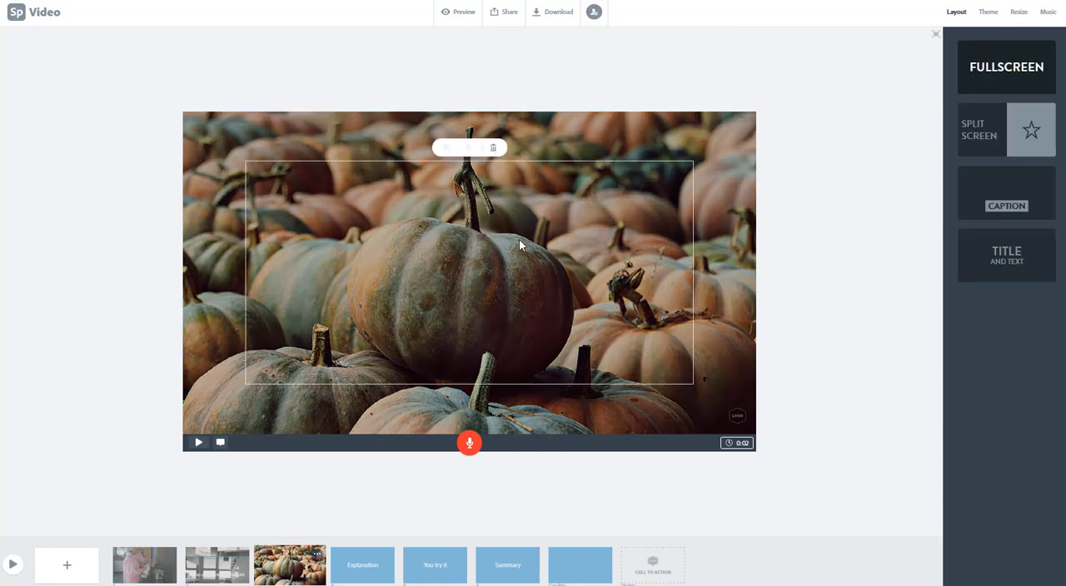
pyautogui.write('Pu')
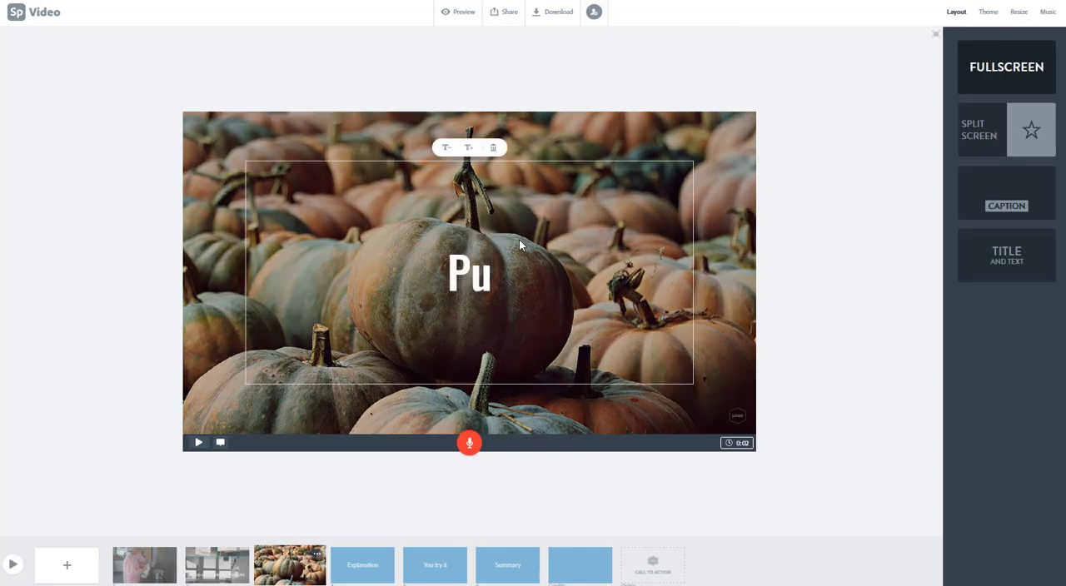
pyautogui.write('mpkin')
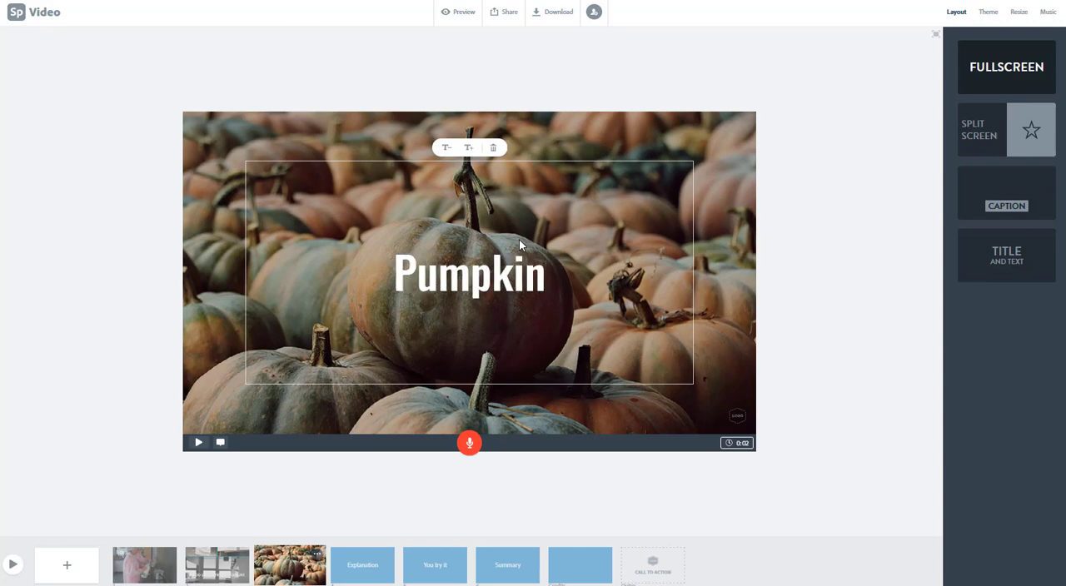
pyautogui.write('!')
pyautogui.click(840, 302)
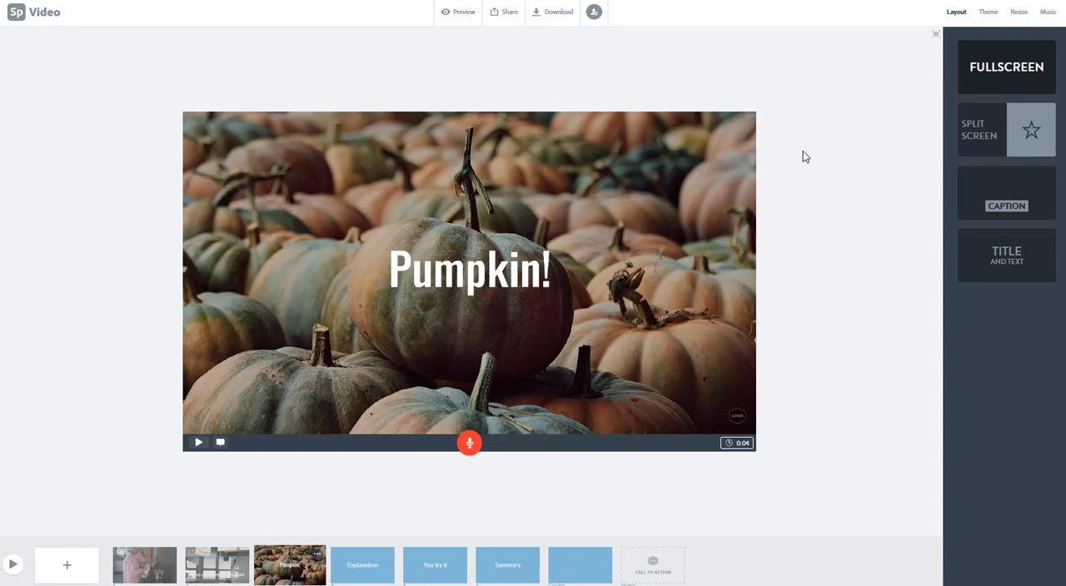
# - Select the Explanation slide and change the video's background music to East of the Railroad at a slightly lower volume
pyautogui.click(364, 566)
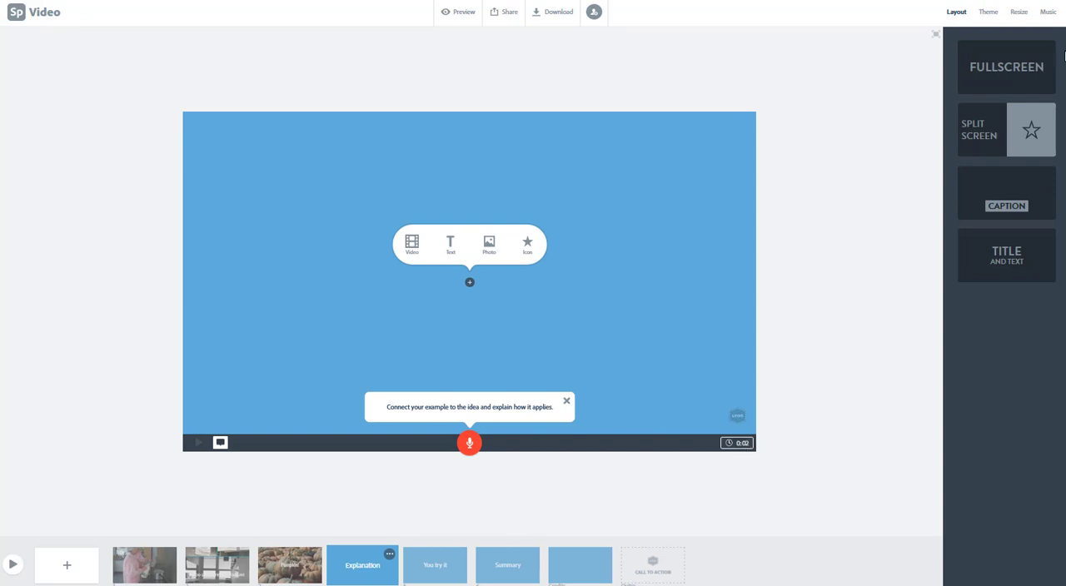
pyautogui.click(989, 14)
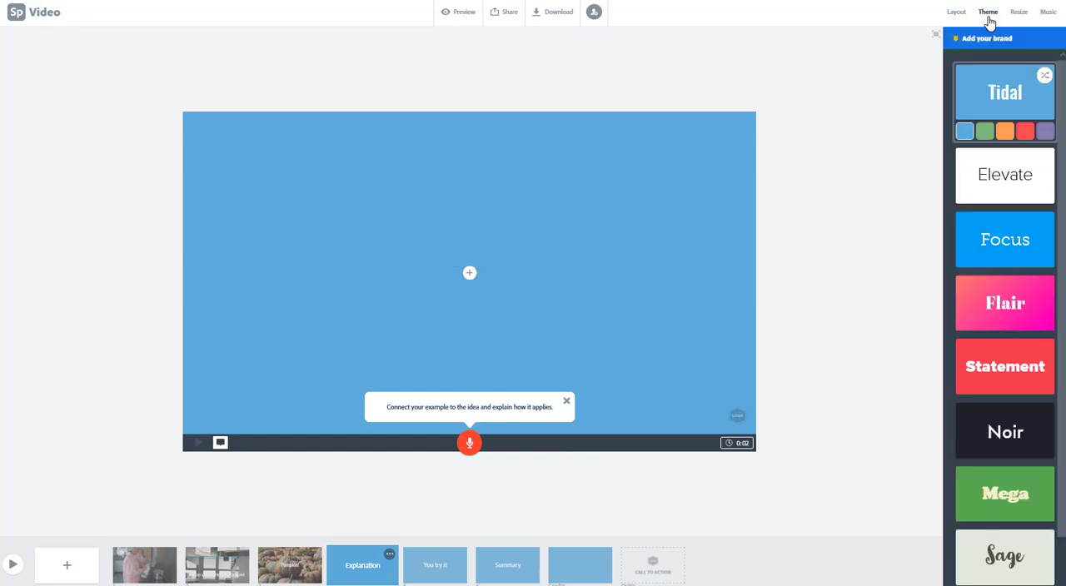
pyautogui.click(1020, 13)
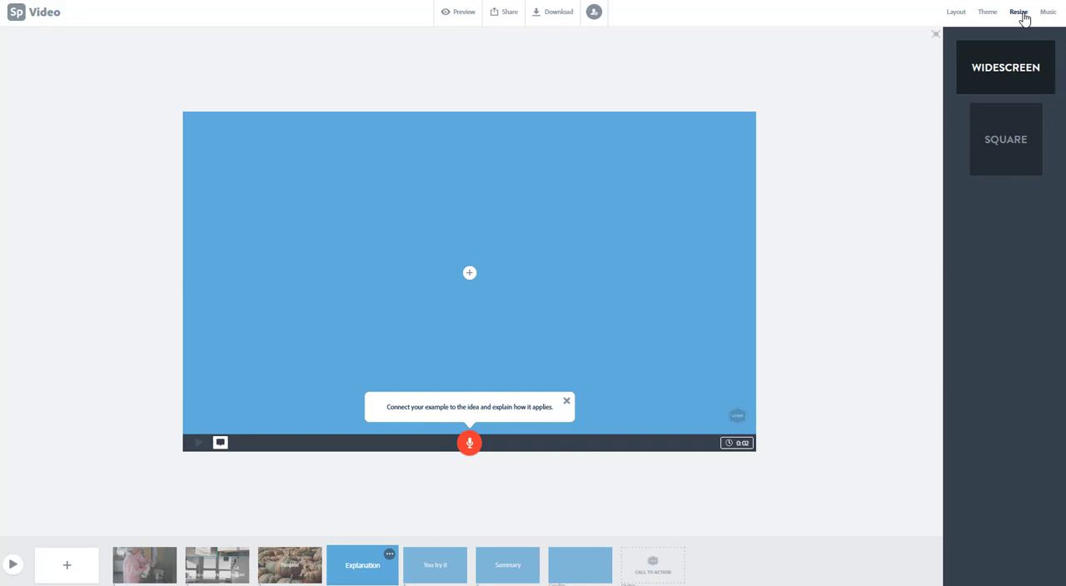
pyautogui.click(1048, 13)
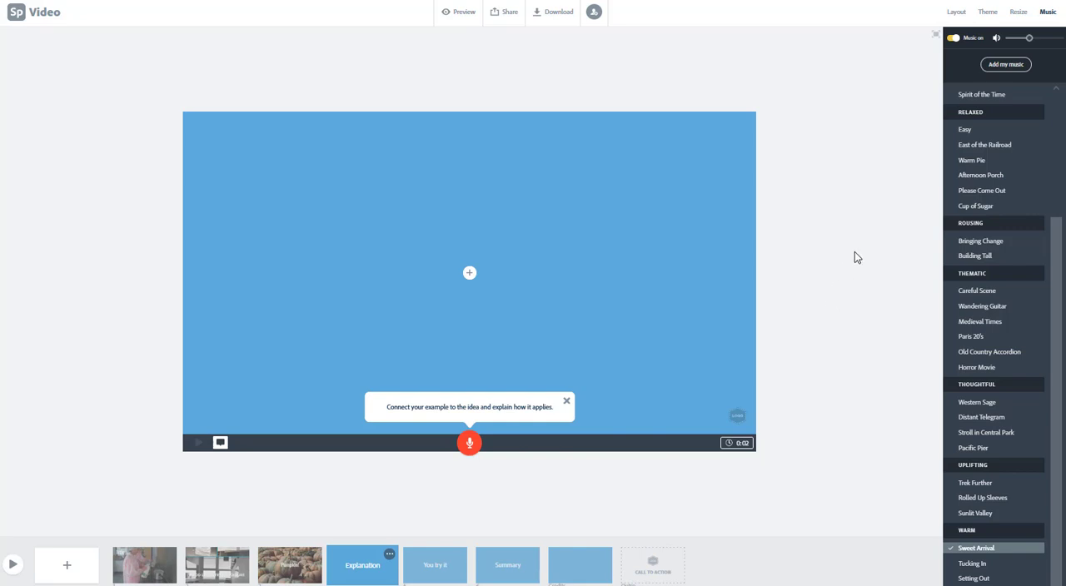
pyautogui.click(1003, 145)
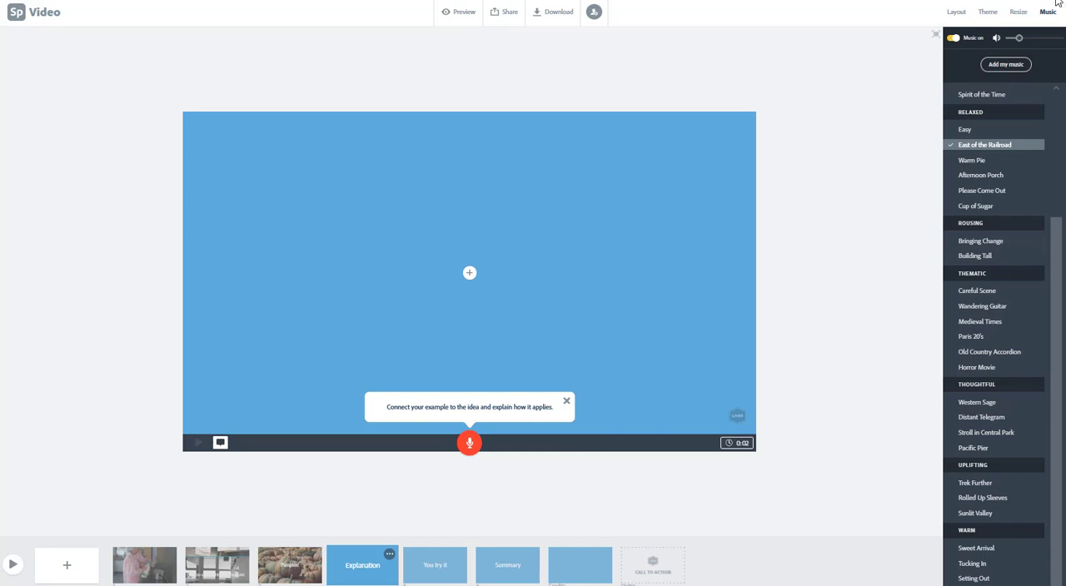
# - Upload the picture 100 percent.png from the computer to the Explanation slide
pyautogui.click(469, 276)
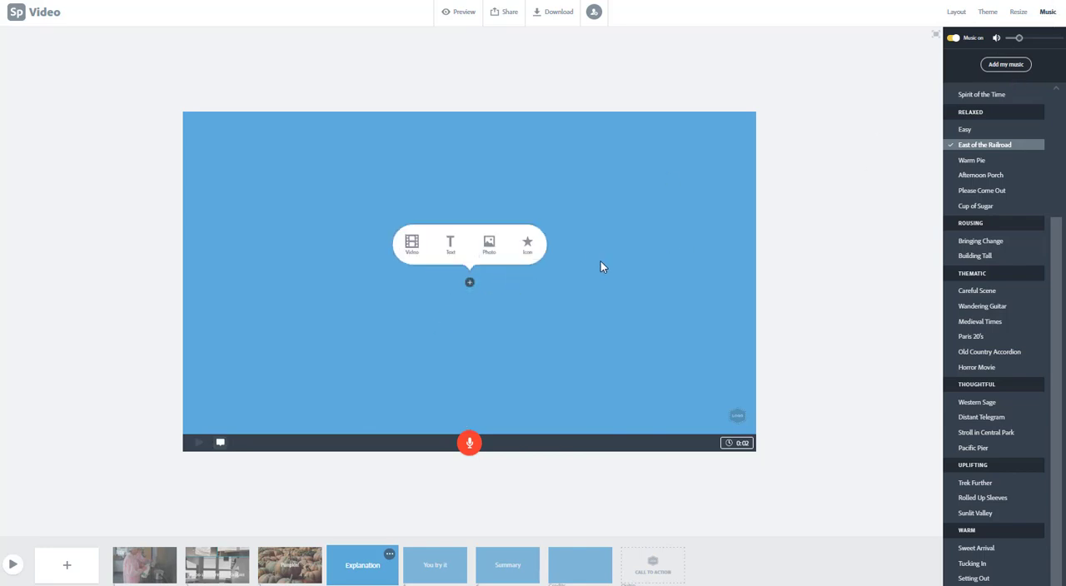
pyautogui.click(489, 246)
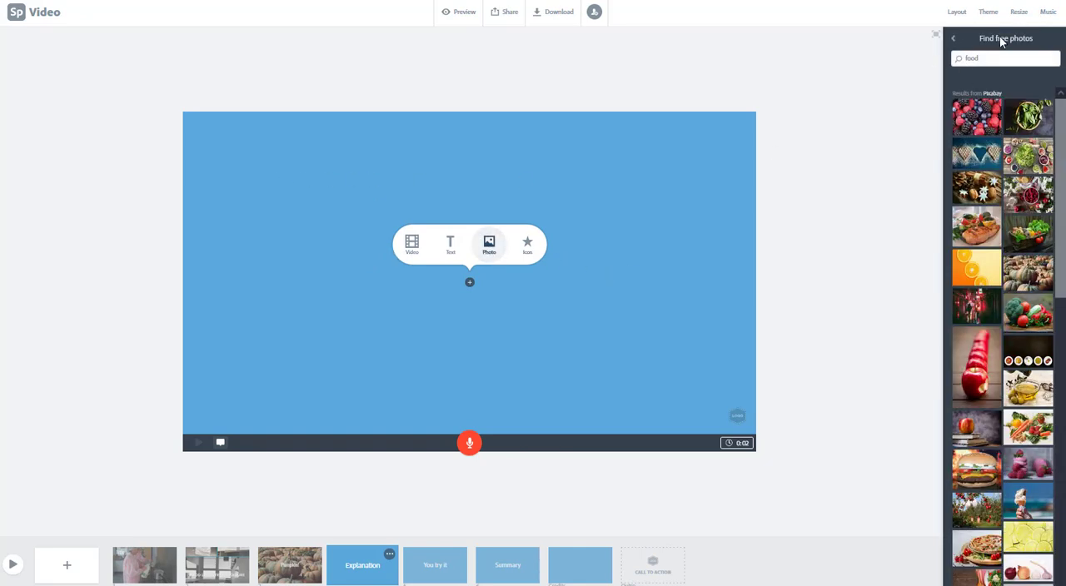
pyautogui.click(954, 41)
pyautogui.click(1004, 74)
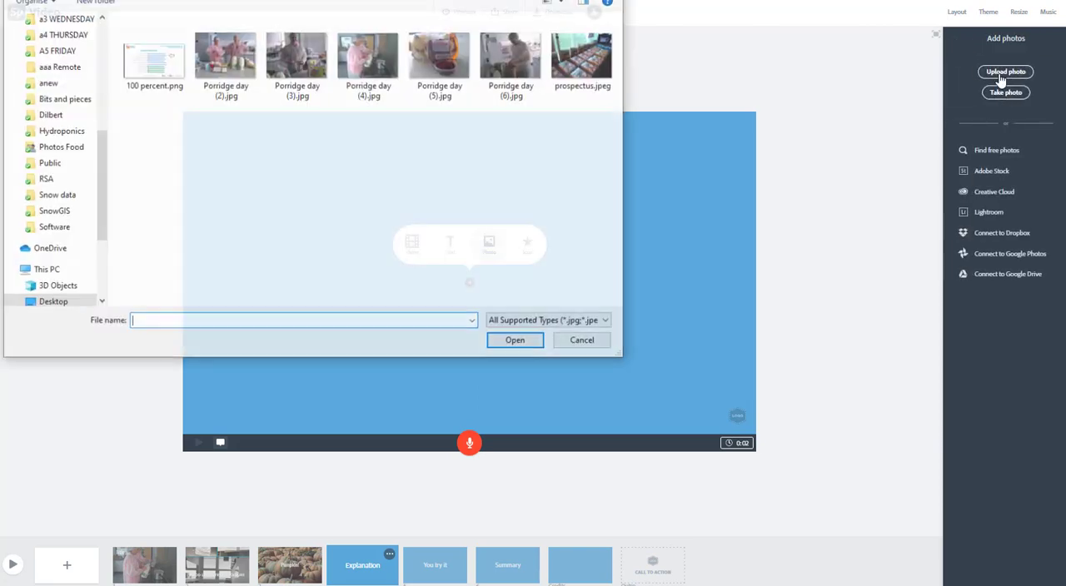
pyautogui.doubleClick(155, 67)
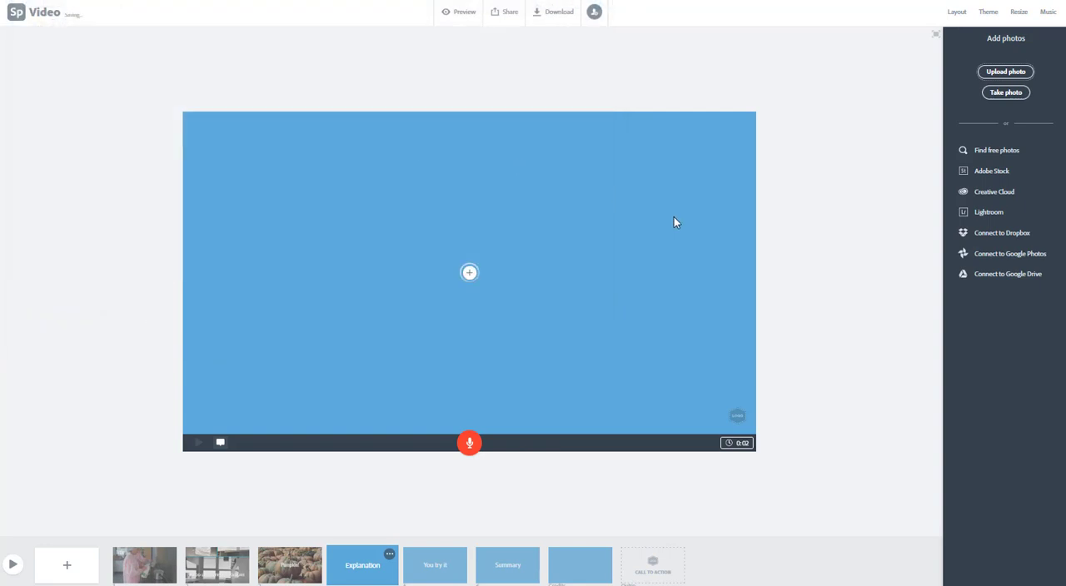